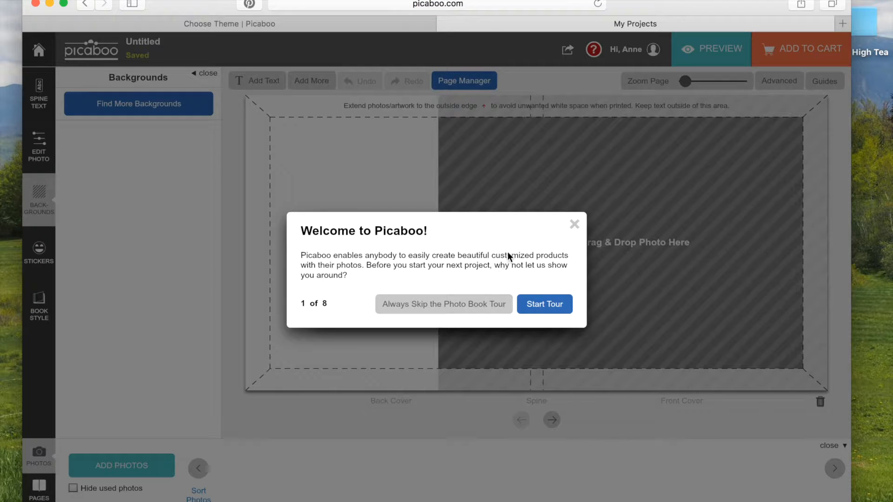
- Dismiss the welcome tour and name the book Summer High Tea
left_click(574, 226)
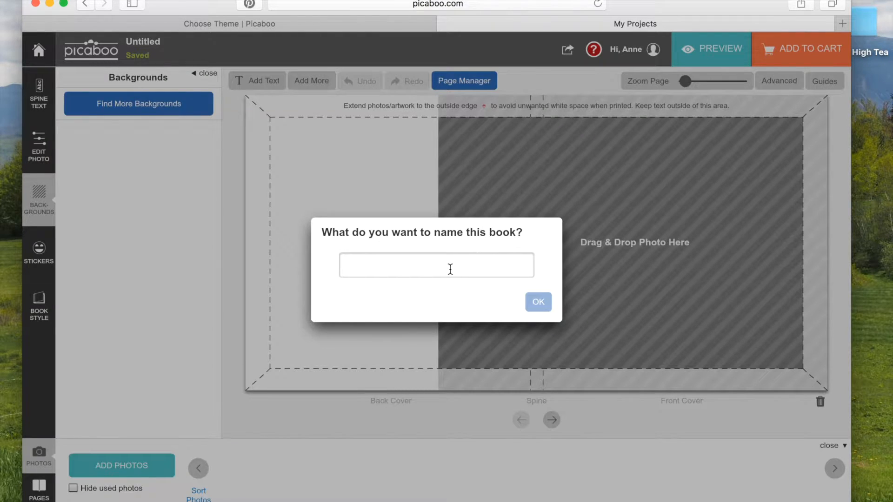
type("Summer High")
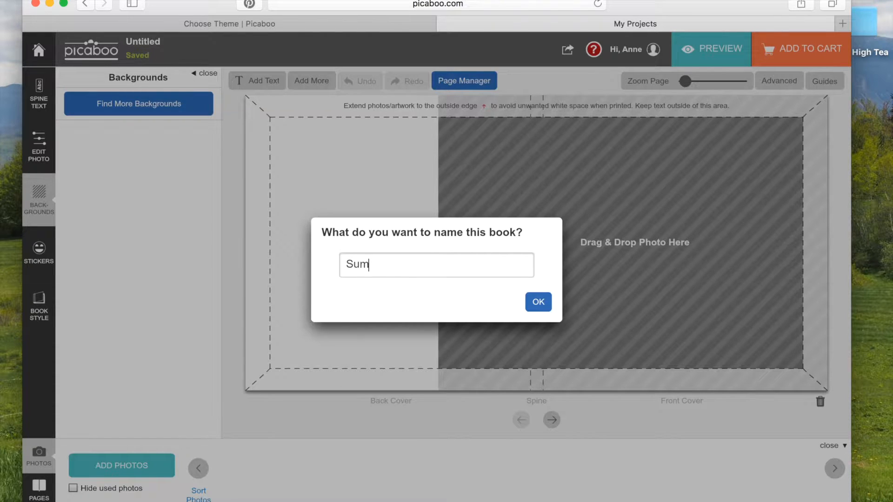
type(" Tea")
left_click(541, 302)
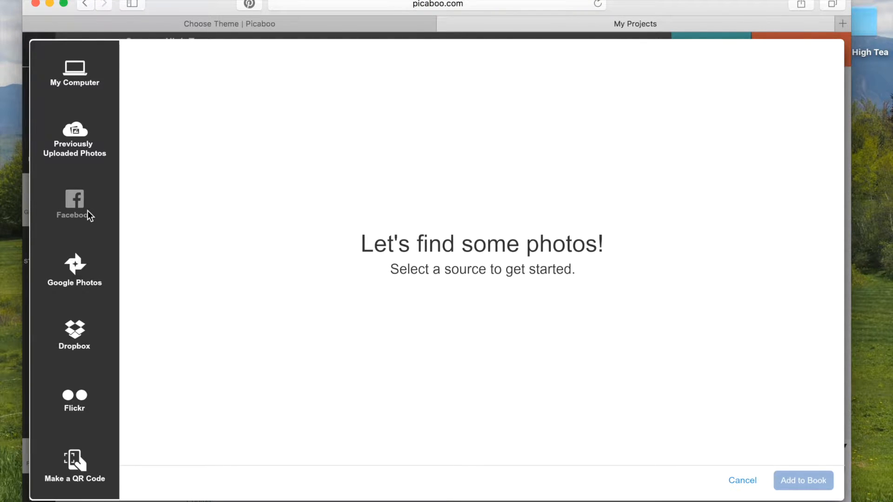
- Show the previously uploaded photos stored in the High Tea photo book folder
left_click(78, 130)
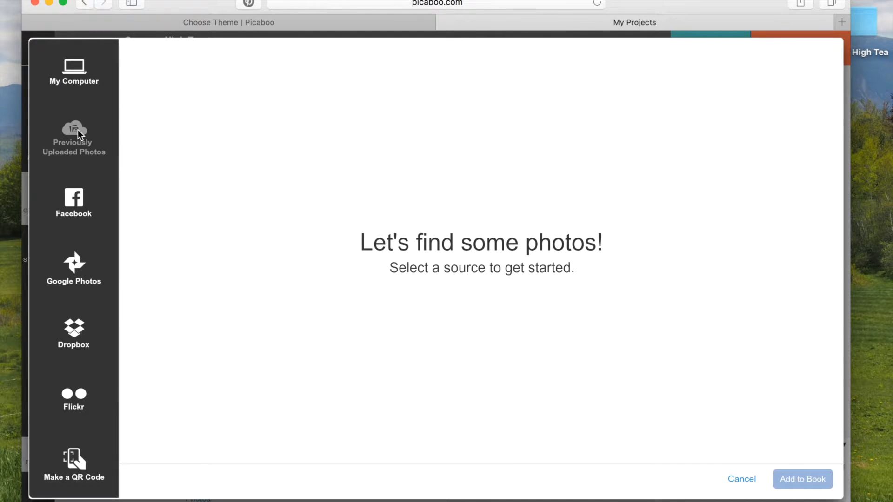
left_click(74, 134)
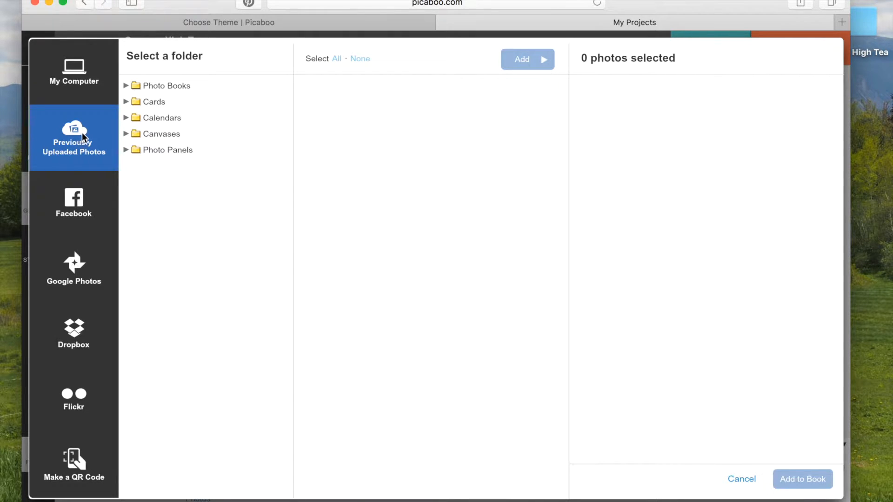
left_click(125, 85)
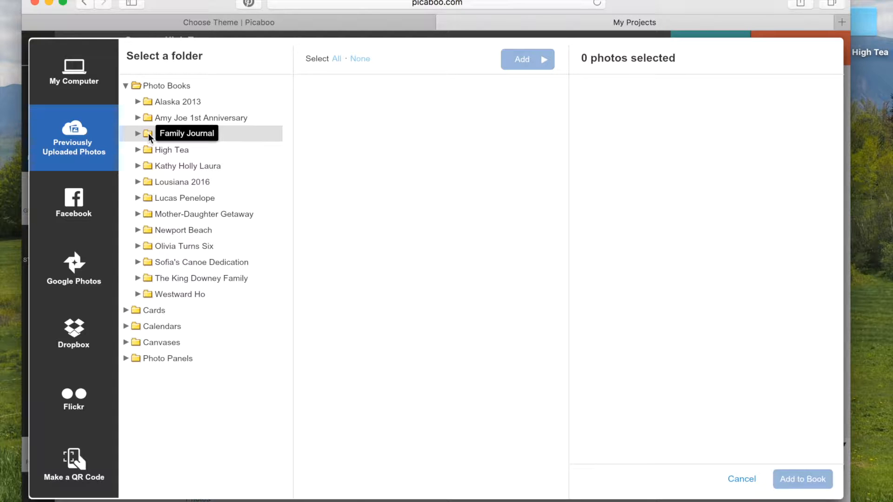
left_click(148, 150)
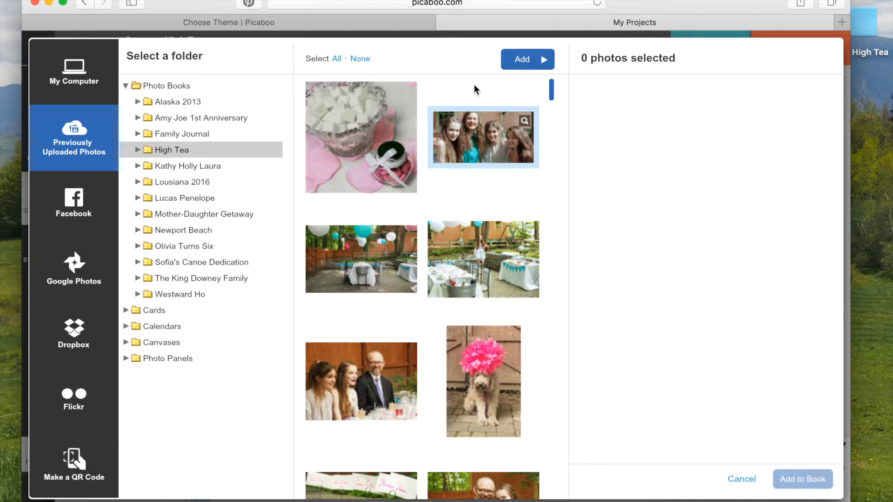
- Check the desktop for the high tea photo folder, and return to the photo picker
left_click(49, 3)
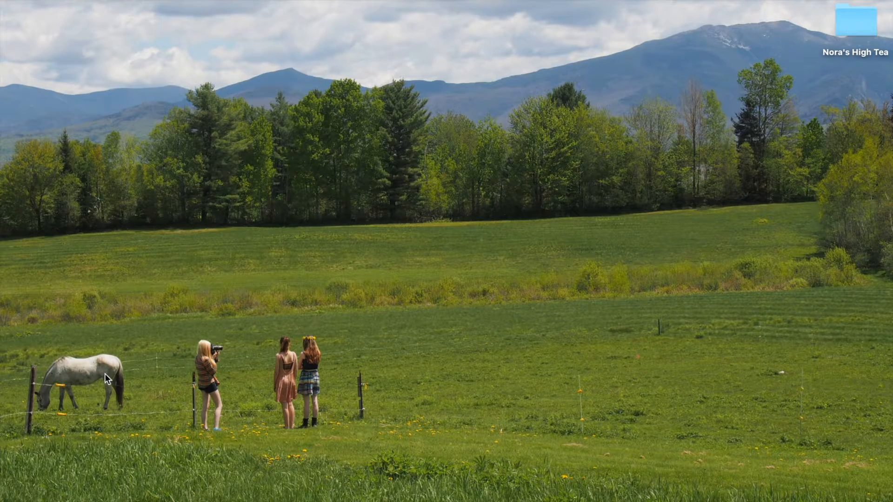
mouse_move(2, 386)
left_click(25, 400)
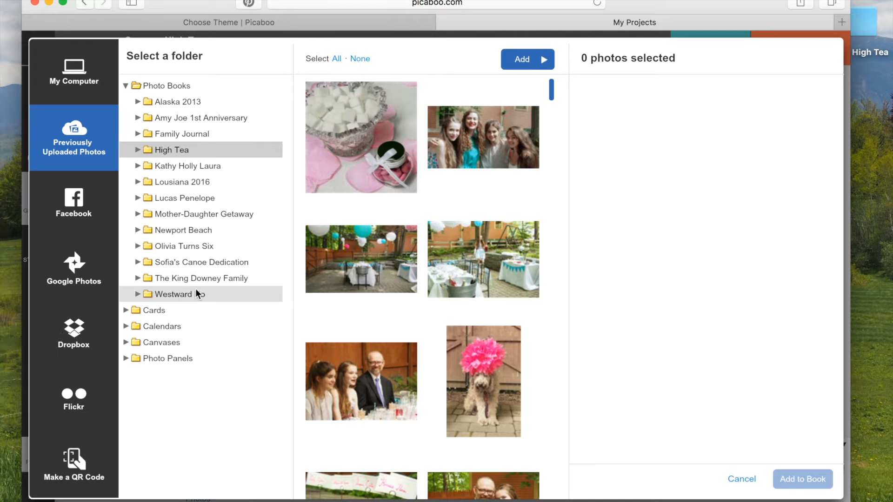
- Browse the computer for photos, open the high tea folder on the Desktop and show its files as thumbnails
left_click(73, 73)
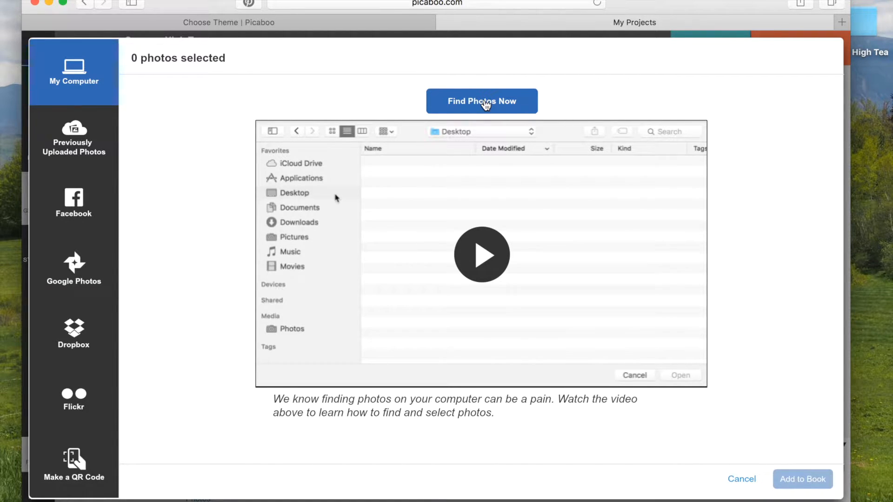
left_click(483, 100)
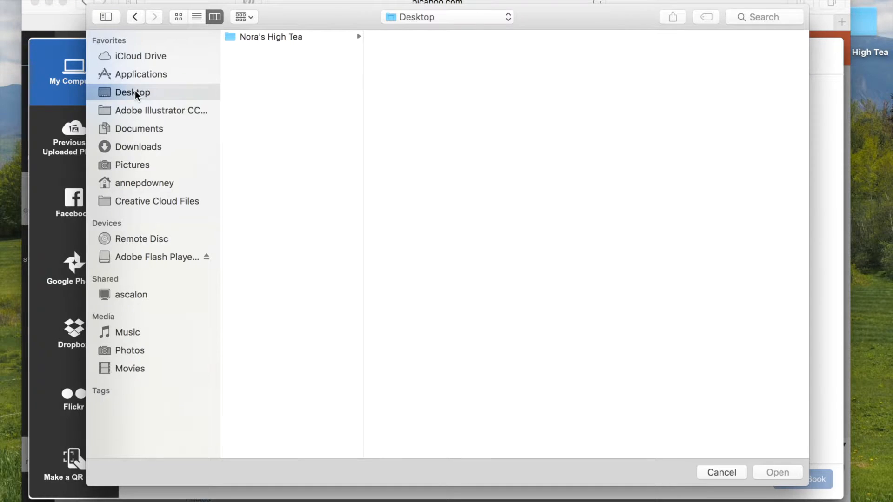
left_click(234, 37)
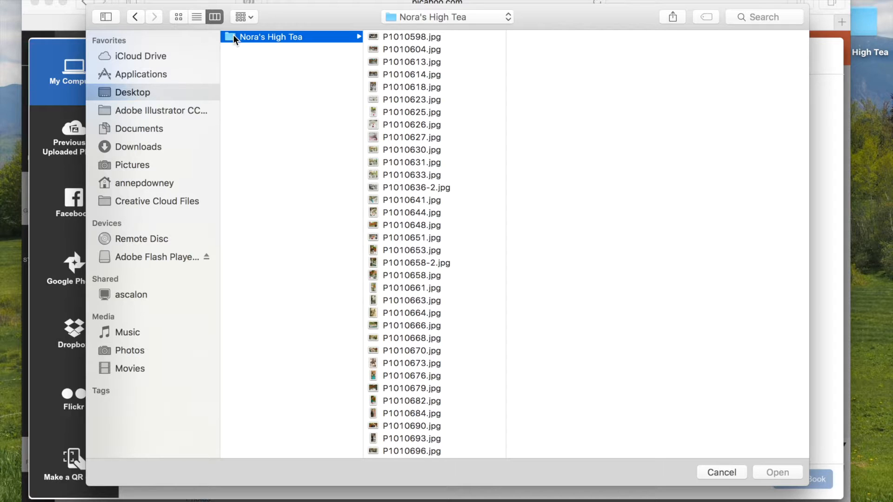
left_click(179, 15)
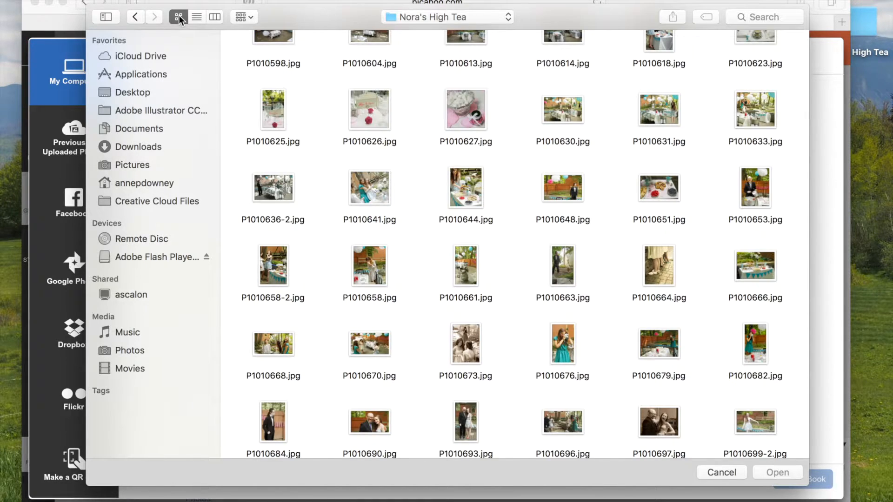
scroll(304, 129, "up", 2)
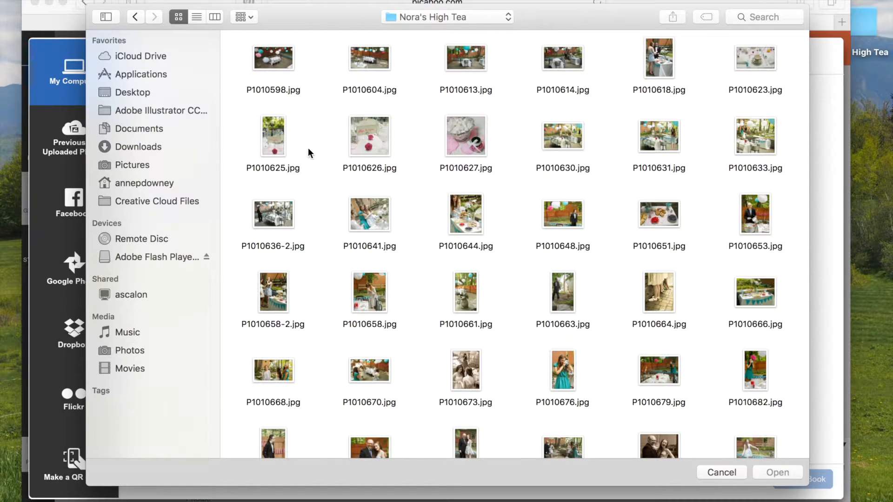
- Try selecting the individual photos P1010636-2.jpg, P1010641.jpg, P1010661.jpg and P1010676.jpg, and clear the selection
left_click(281, 211)
left_click(376, 224, "super")
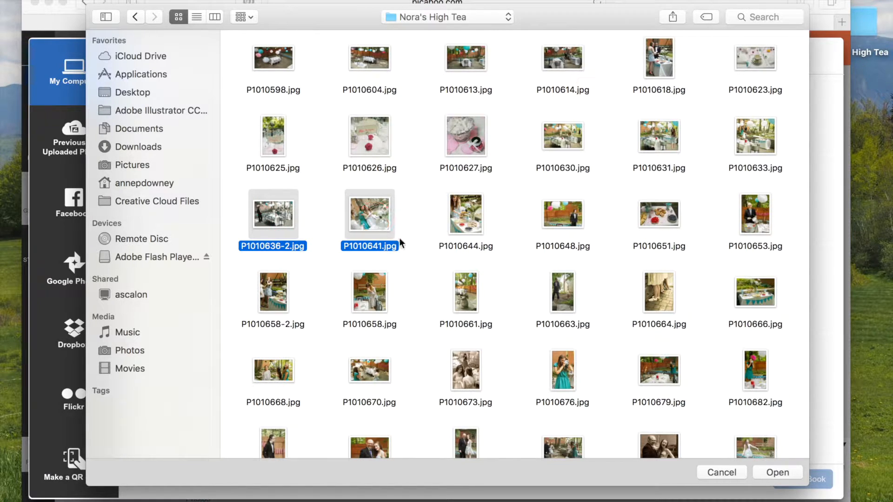
left_click(466, 298, "super")
left_click(568, 378, "super")
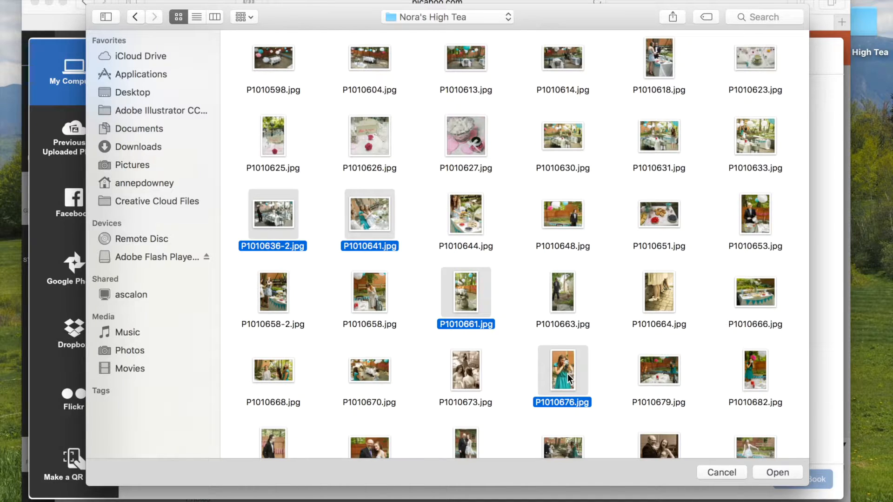
left_click(606, 358)
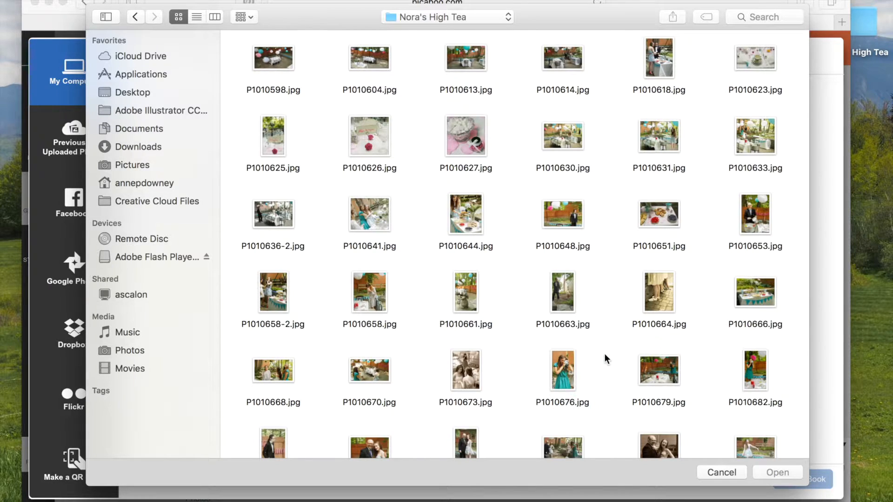
- Try selecting every thumbnail in the folder with a selection box, and clear the selection
left_click(234, 39)
mouse_move(234, 39)
left_mouse_down()
mouse_move(398, 89)
mouse_move(807, 114)
mouse_move(724, 355)
mouse_move(790, 497)
mouse_move(791, 450)
mouse_move(799, 497)
mouse_move(804, 450)
left_mouse_up()
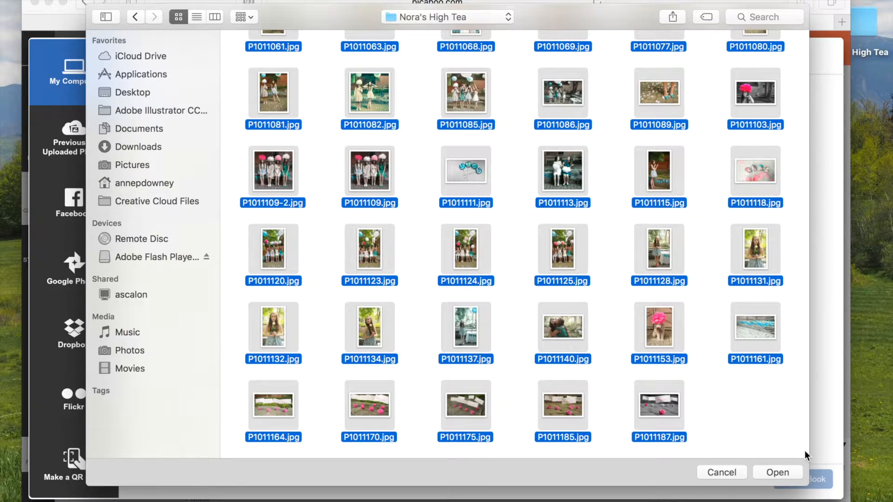
left_click(716, 386)
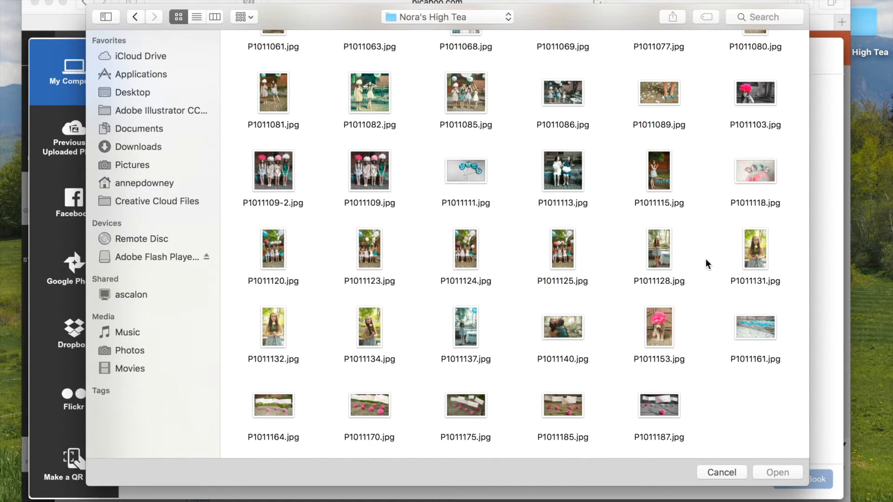
scroll(705, 258, "up", 15)
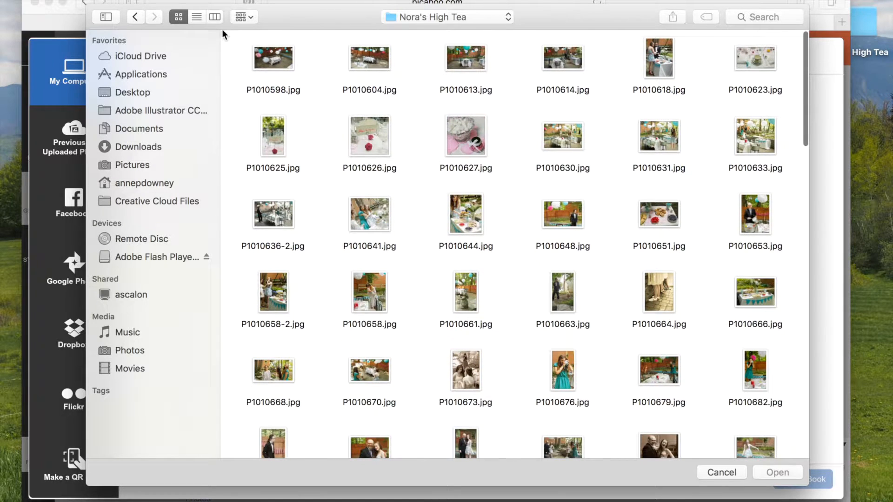
- Switch the folder to column view, select all photos from P1010598.jpg through P1011187.jpg and open them
left_click(215, 16)
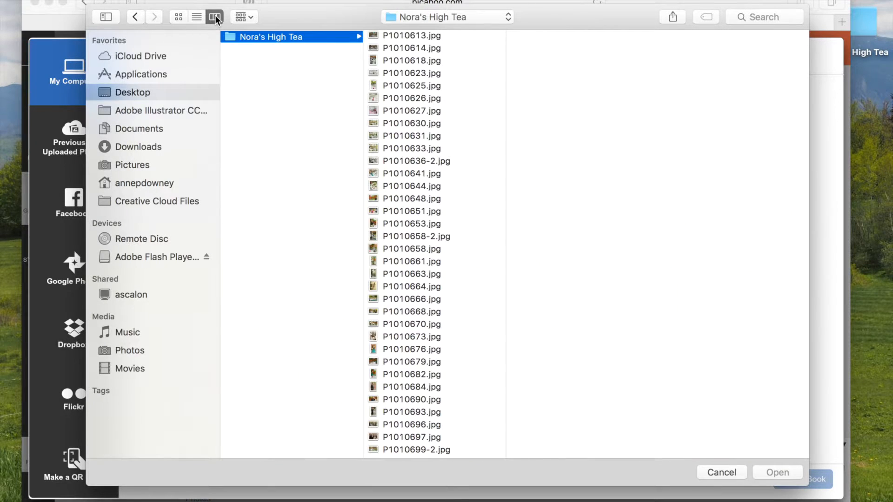
scroll(425, 122, "up", 3)
left_click(375, 39)
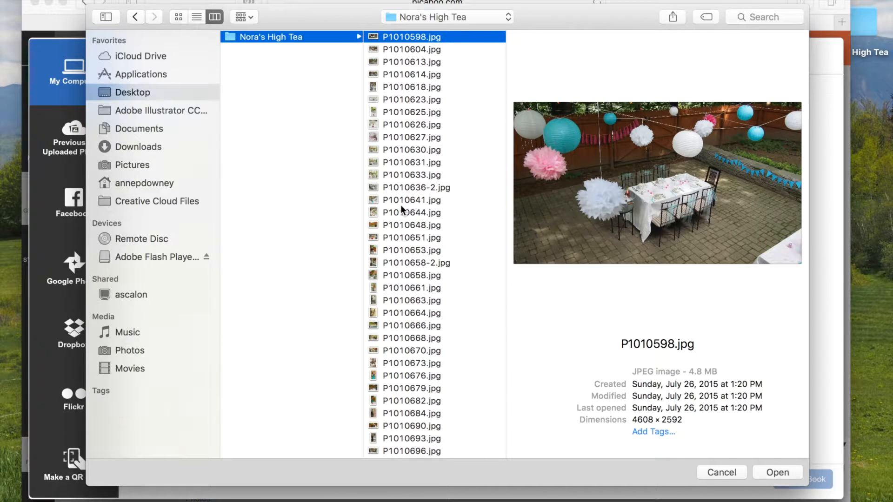
scroll(401, 207, "down", 15)
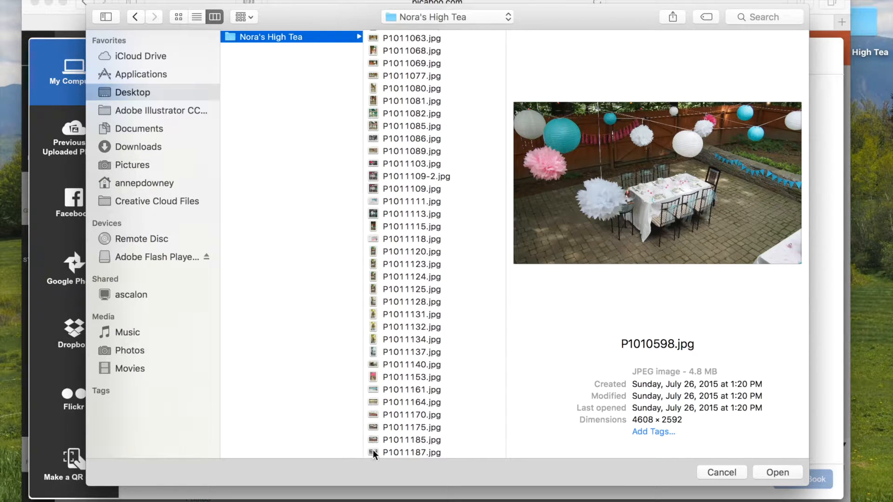
left_click(372, 450, "shift")
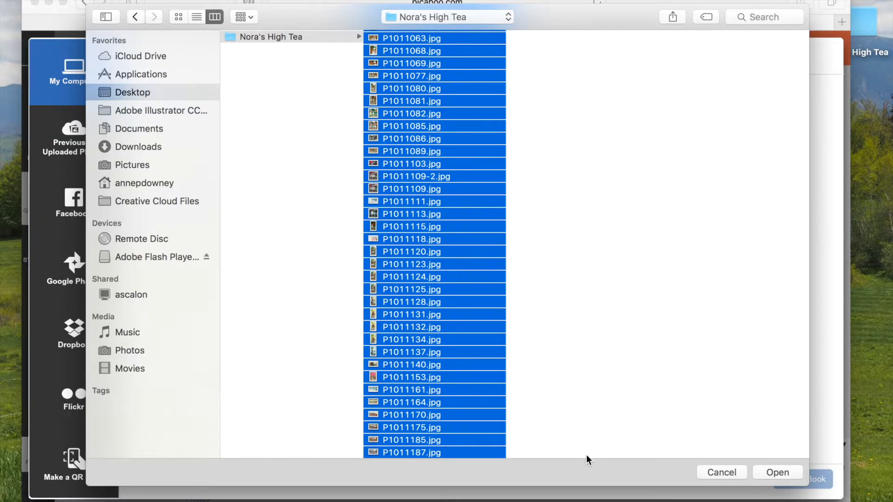
left_click(778, 472)
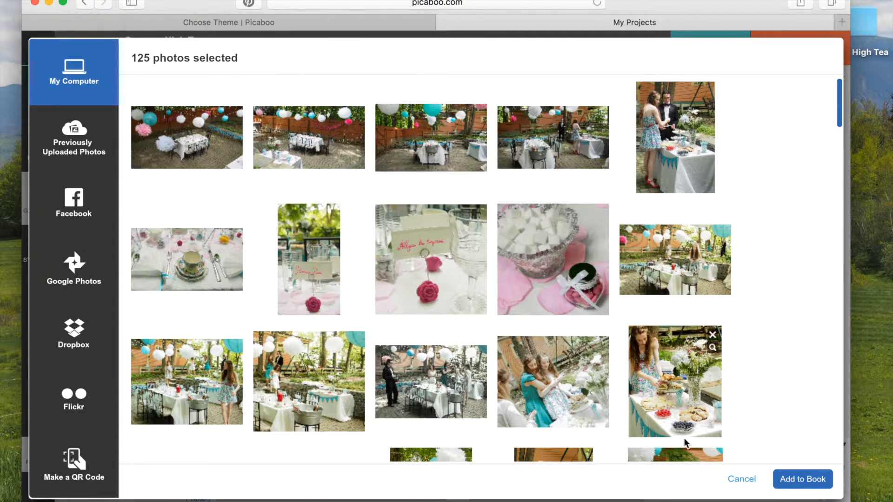
- Add the selected photos to the book and auto-fill its pages by the date the photos were taken
left_click(789, 485)
left_click(789, 484)
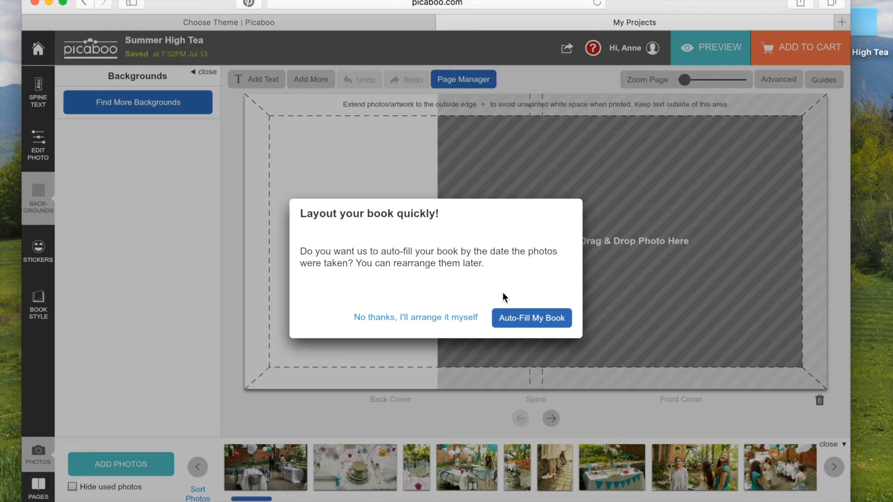
left_click(506, 308)
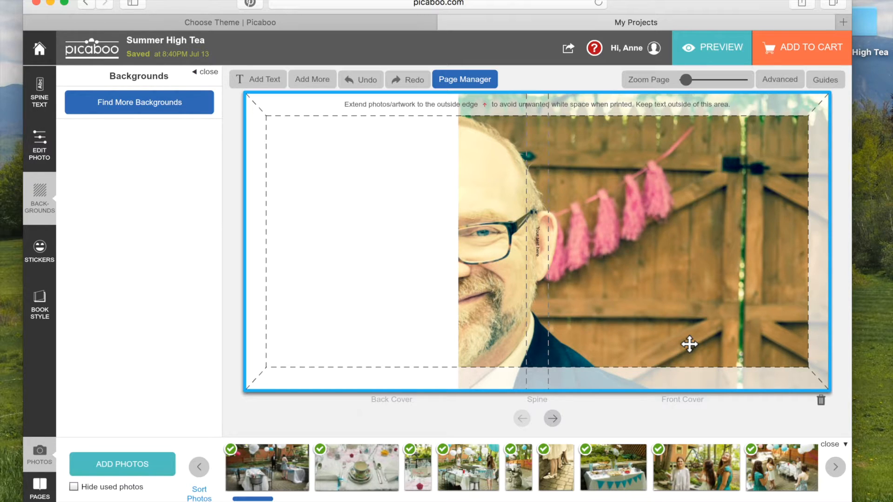
- Delete the large portrait photo from the front cover and look through the book's photo strip
left_click(690, 343)
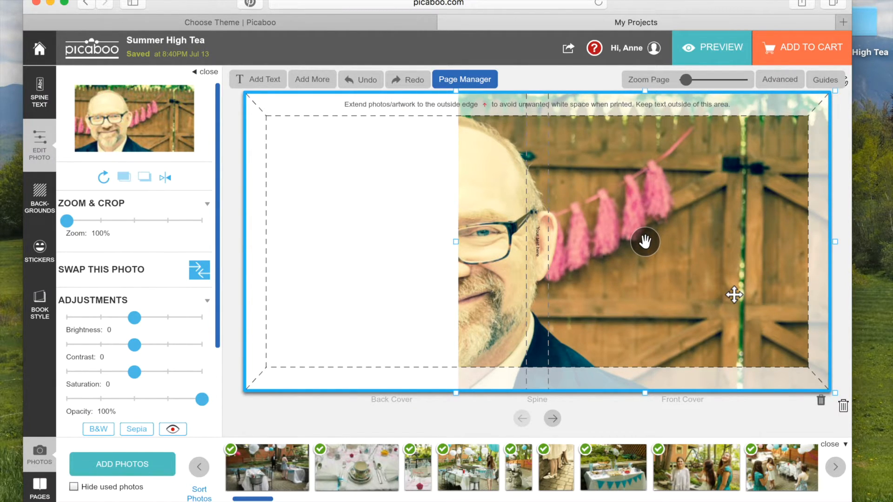
key("BackSpace")
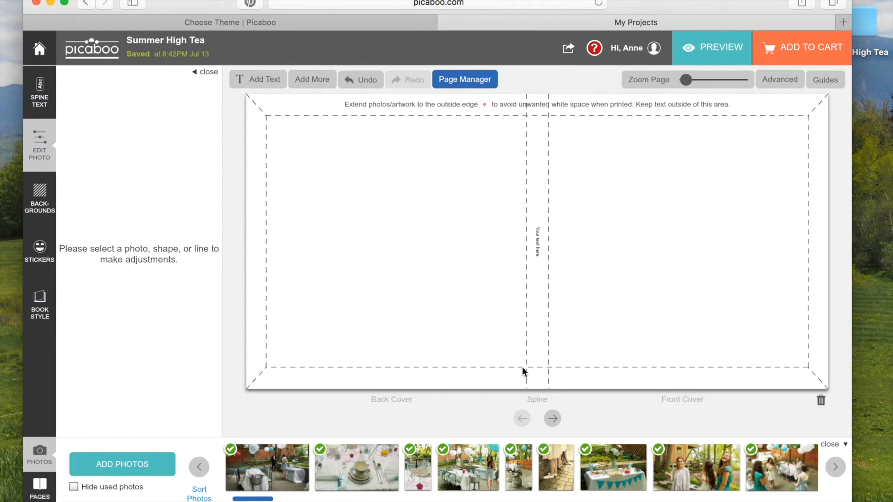
scroll(437, 474, "right", 20)
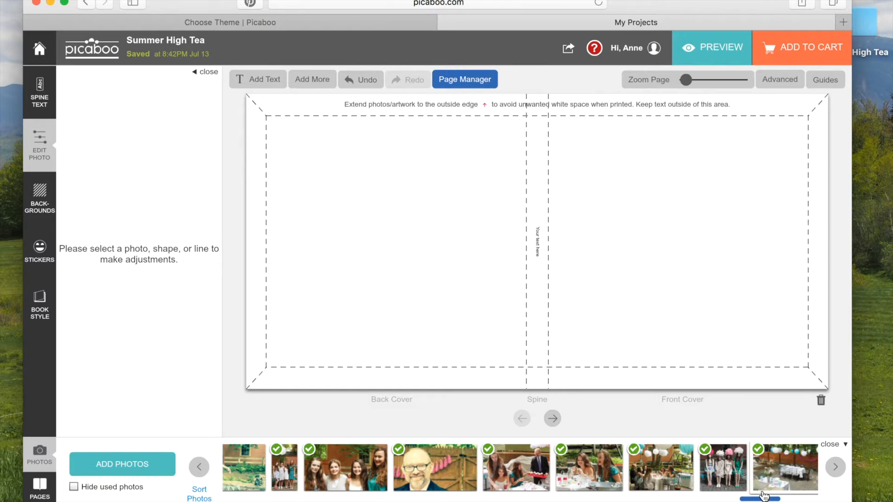
left_click(769, 499)
left_click_drag(769, 500, 169, 488)
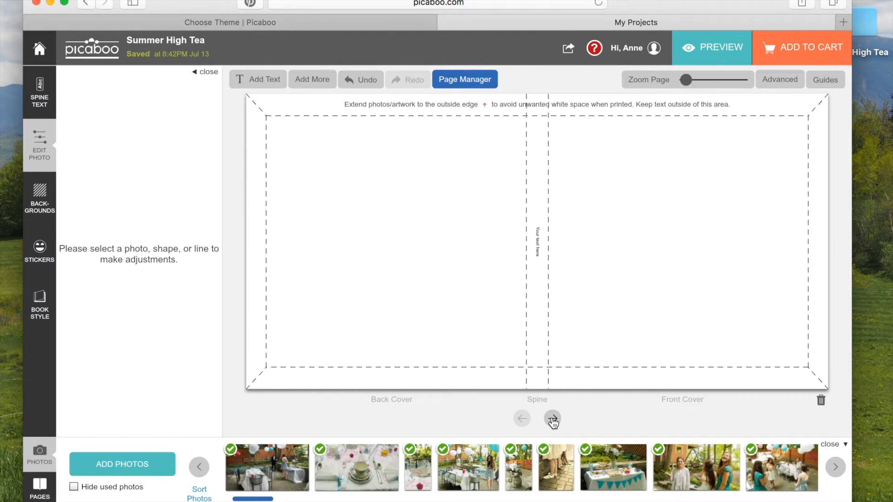
- Examine the auto-filled photo layouts spread by spread, from the cover through pages 18 and 19
left_click(553, 420)
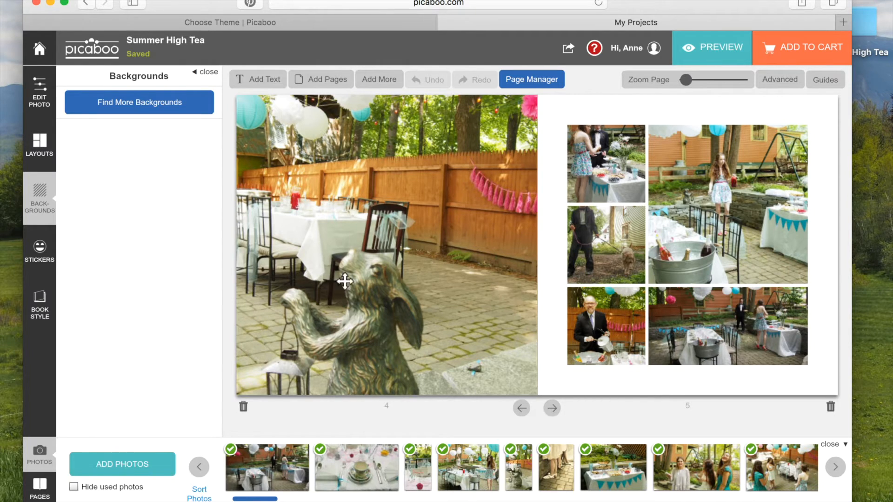
left_click(551, 409)
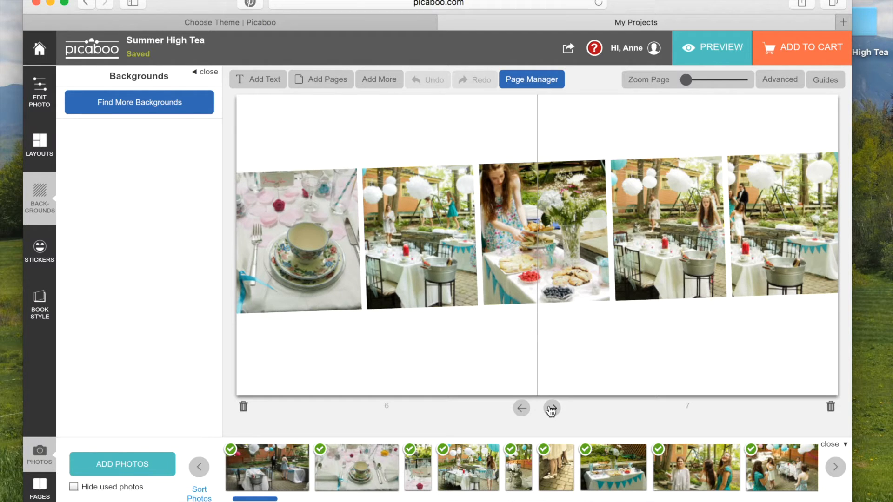
left_click(551, 409)
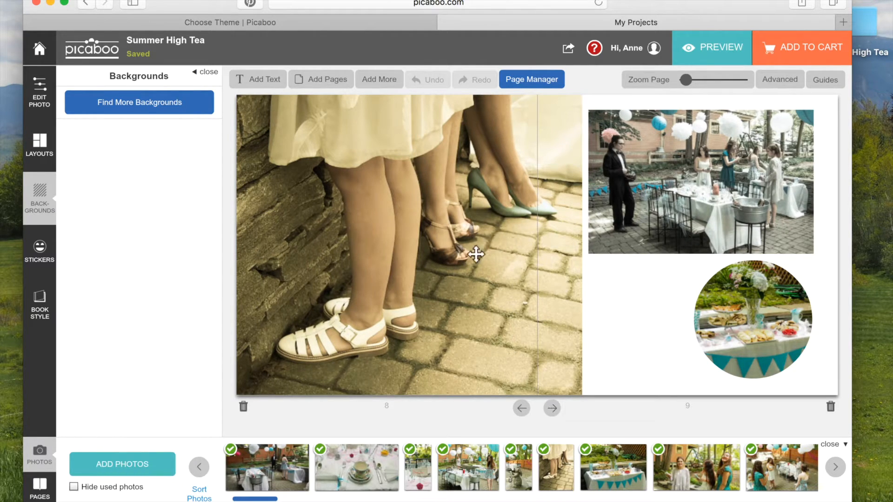
left_click(552, 409)
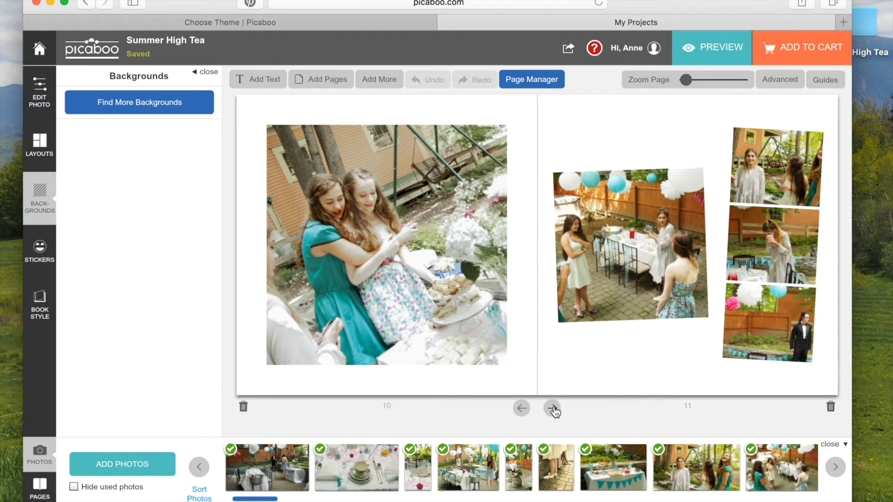
left_click(552, 409)
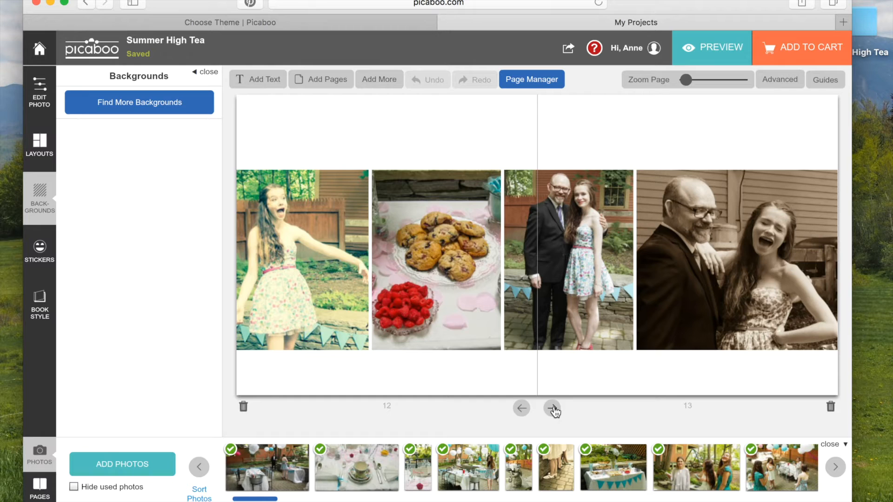
left_click(552, 409)
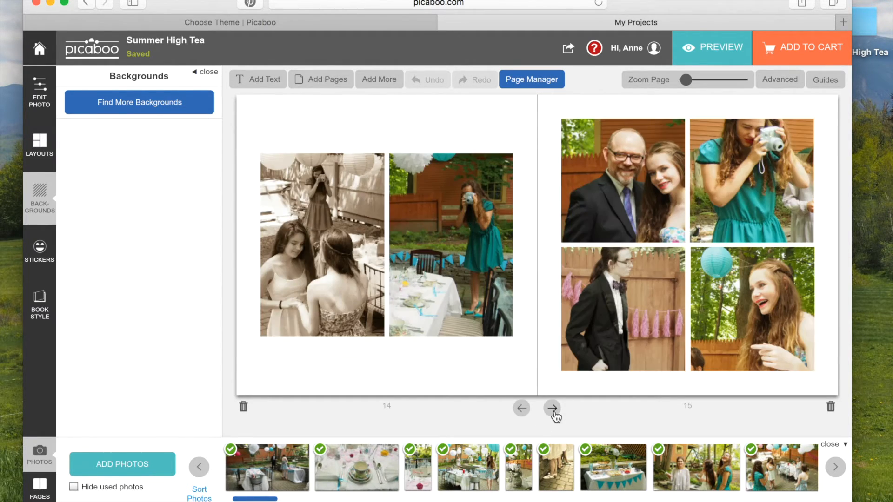
left_click(552, 409)
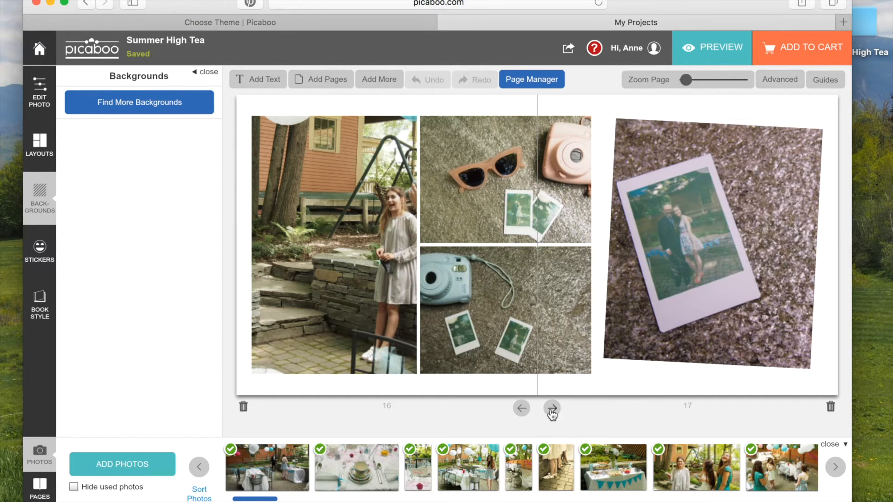
left_click(552, 409)
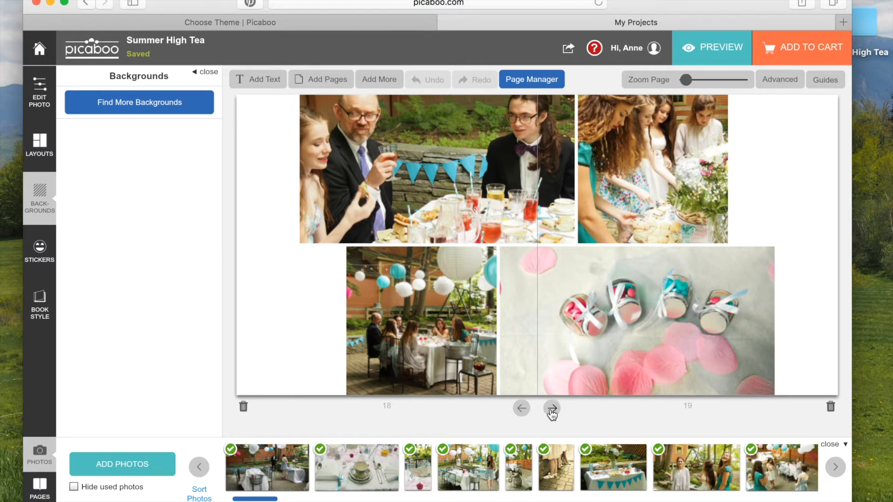
left_click(552, 409)
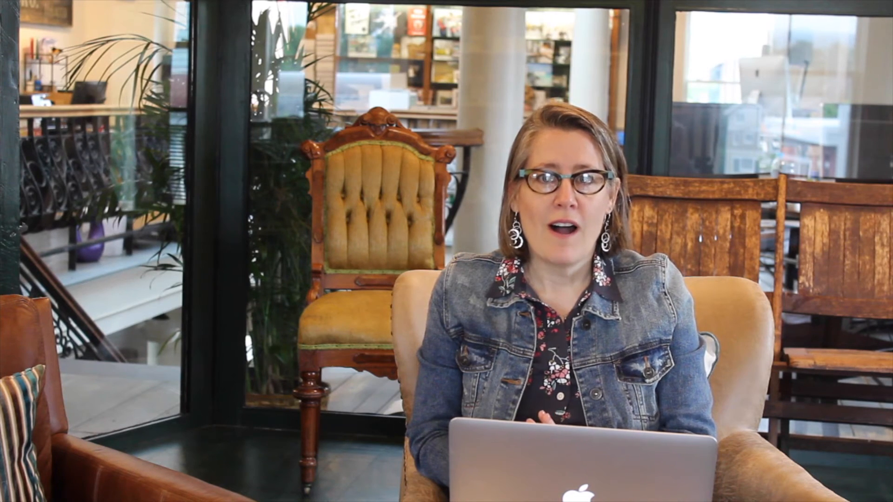